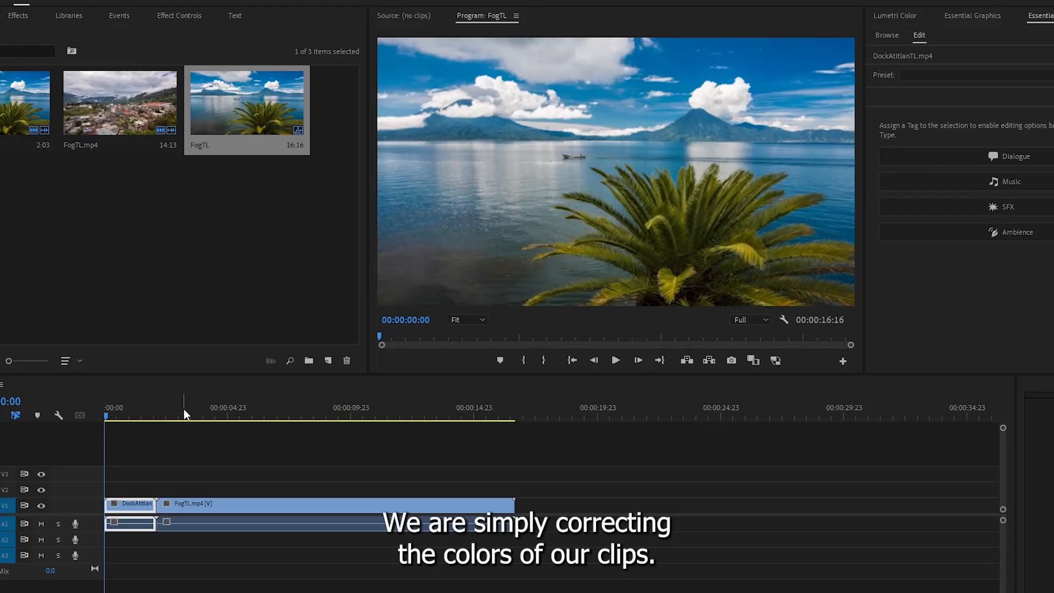
- Play the sequence from the lake clip into the foggy town clip, and return to its start with the lake clip selected
left_click(611, 358)
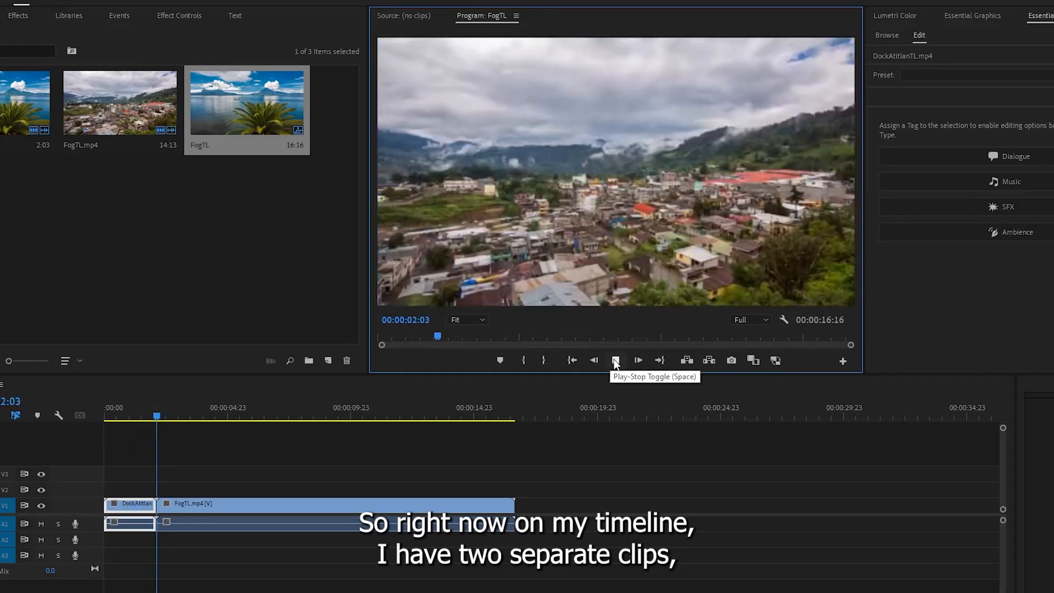
left_click(615, 360)
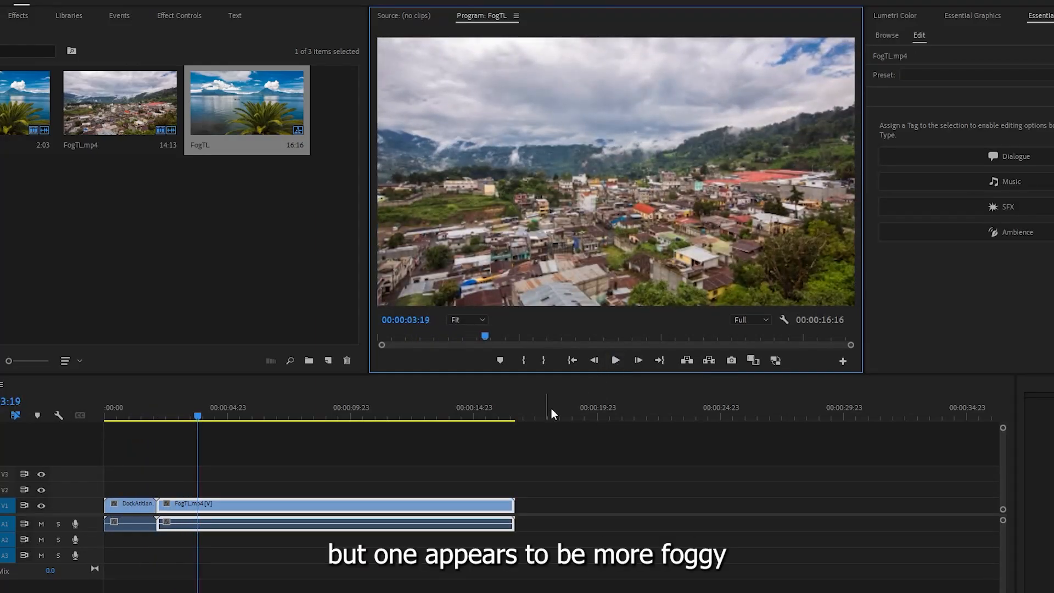
left_click_drag(195, 419, 107, 419)
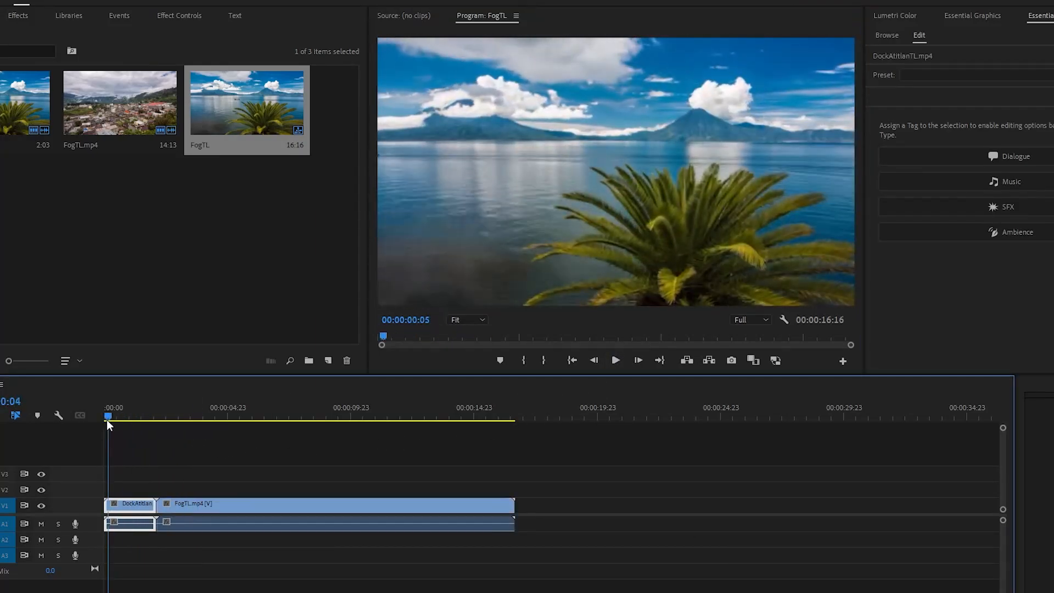
left_click(132, 523)
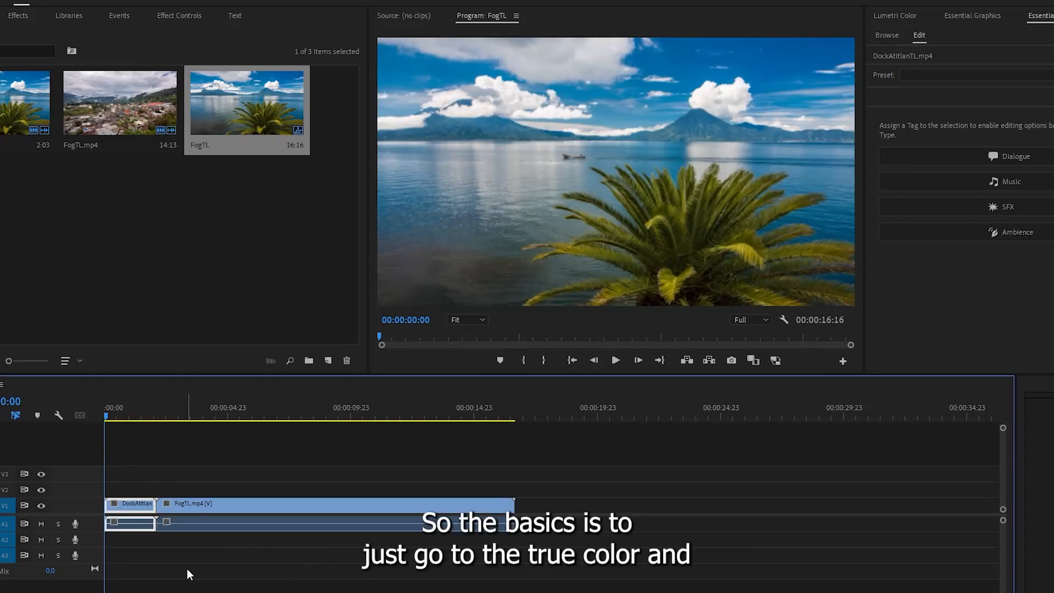
- Open the Lumetri Color controls for DockAtitlanTL.mp4 with the Basic Correction settings expanded
left_click(909, 14)
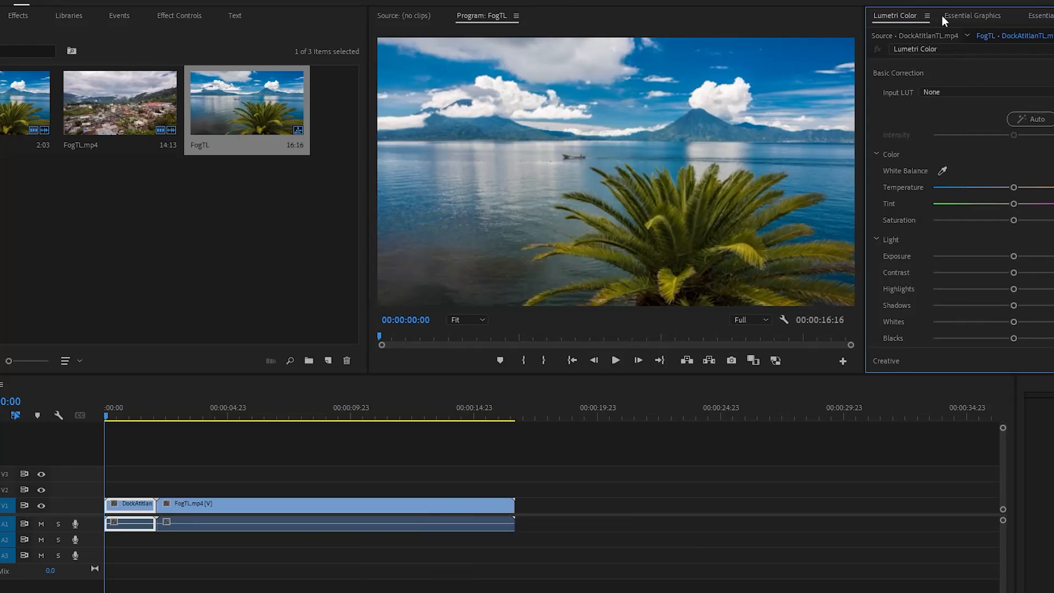
left_click(171, 0)
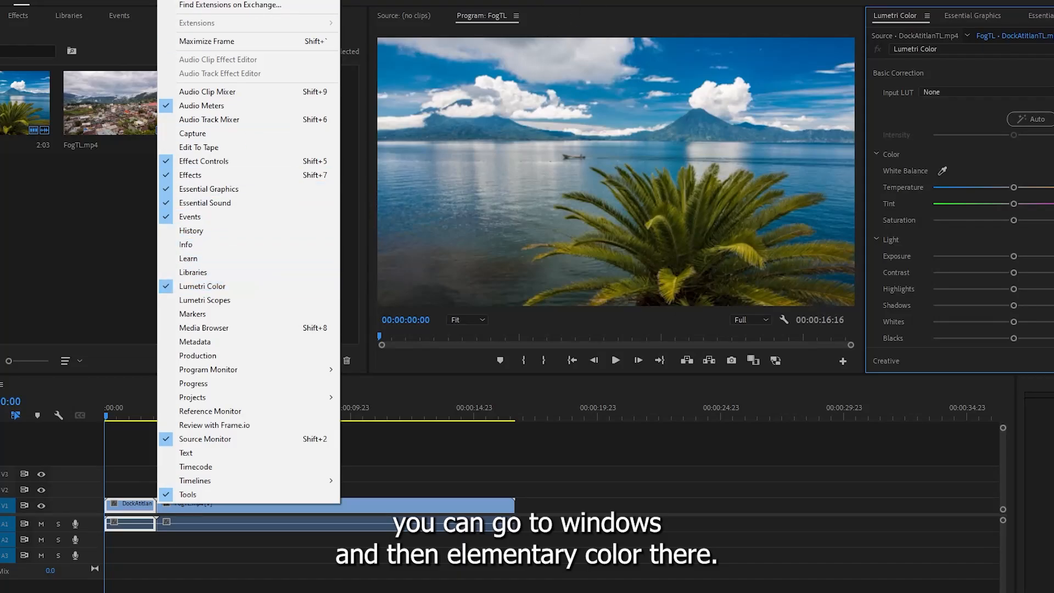
key("Escape")
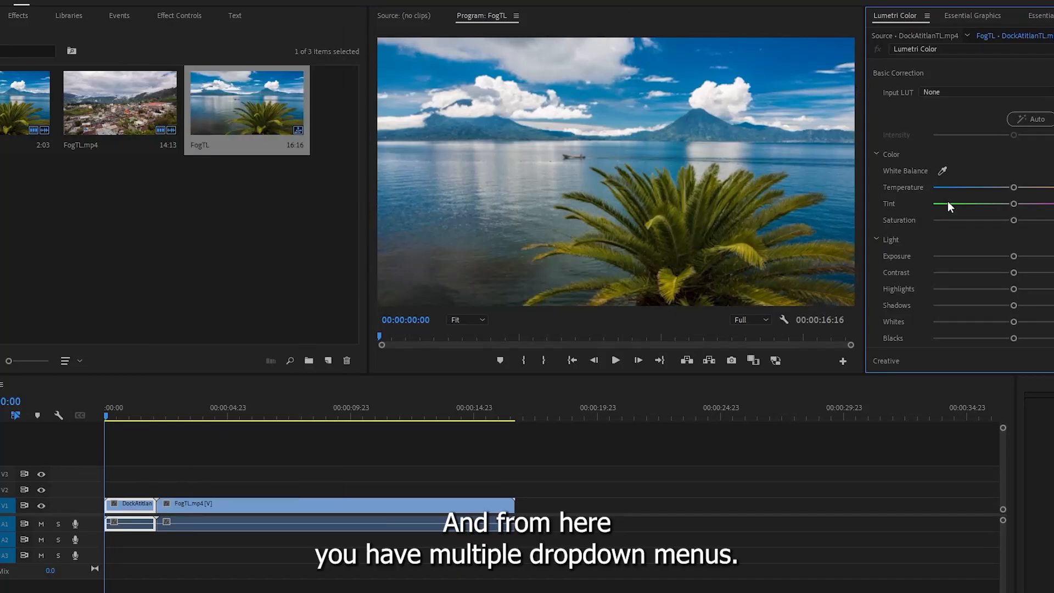
scroll(935, 136, "down", 4)
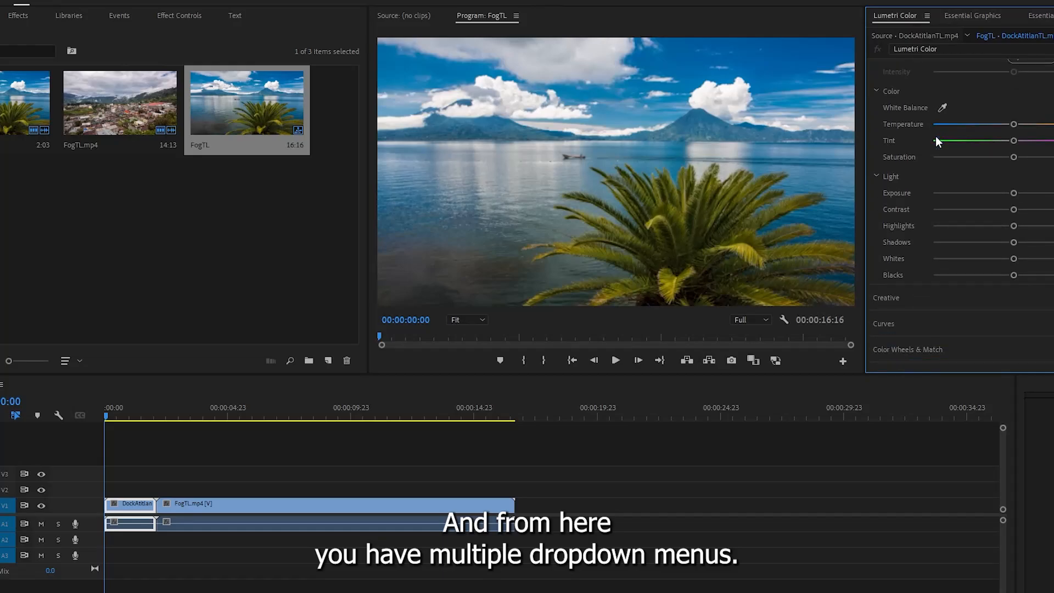
scroll(982, 137, "up", 4)
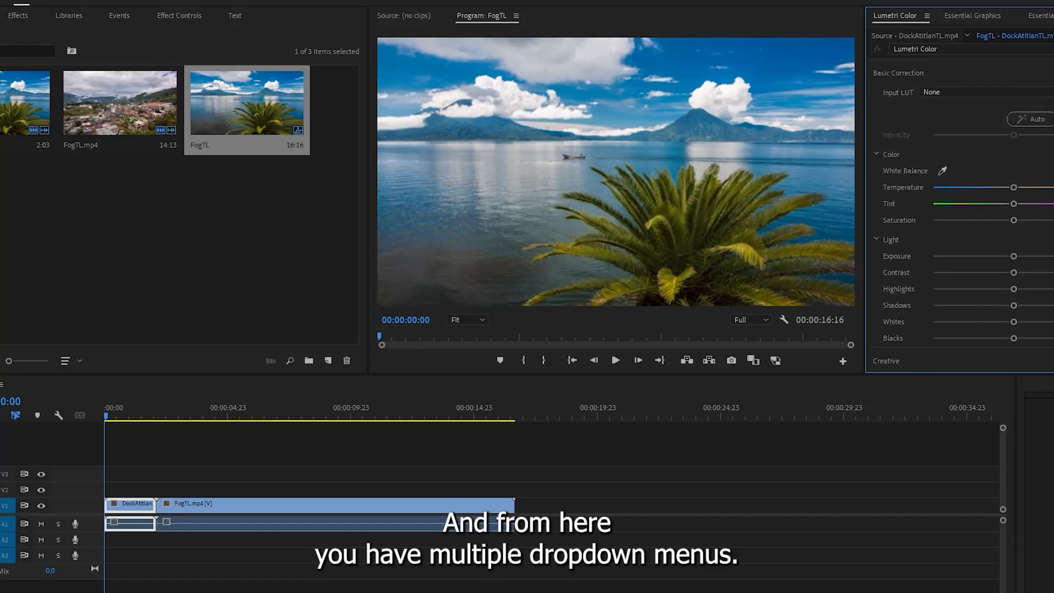
left_click(986, 73)
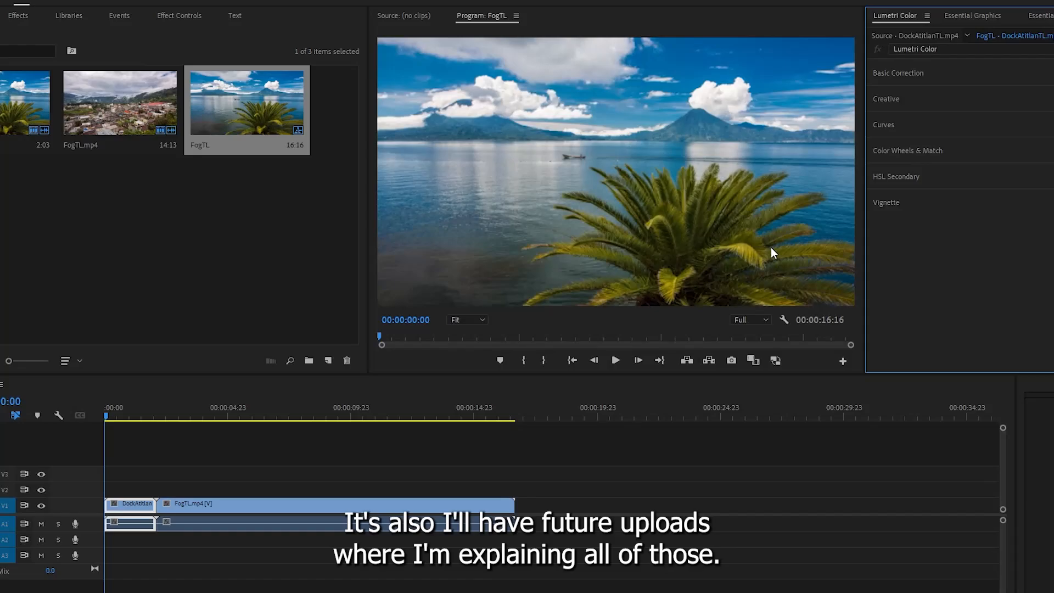
left_click(879, 75)
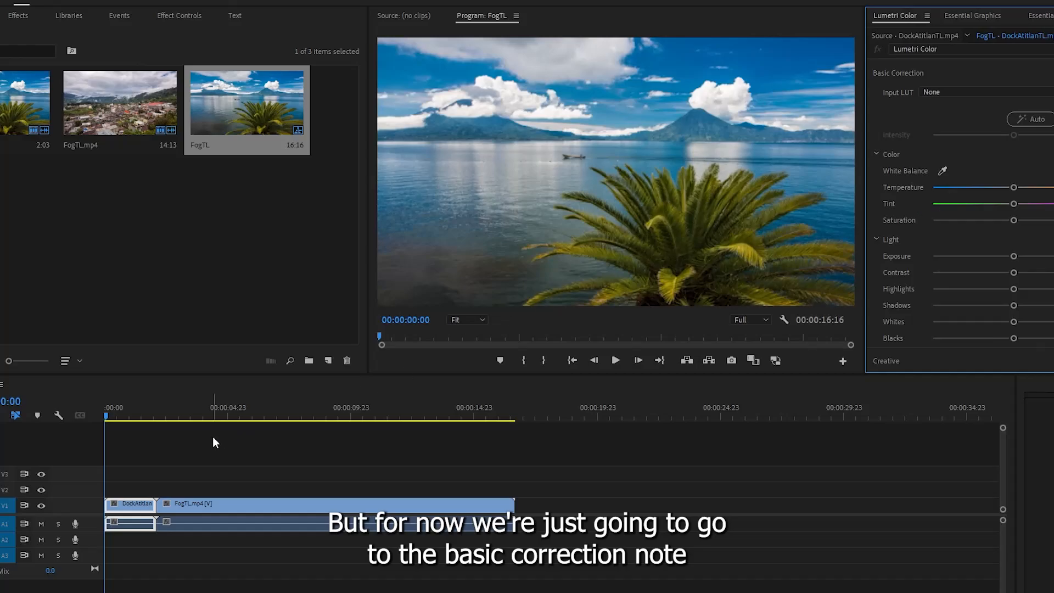
- At about 00:00:01:12, cool the lake clip's temperature slightly, shift the tint a touch toward magenta and raise the exposure a little
mouse_move(139, 412)
left_mouse_down()
mouse_move(175, 413)
mouse_move(143, 412)
left_mouse_up()
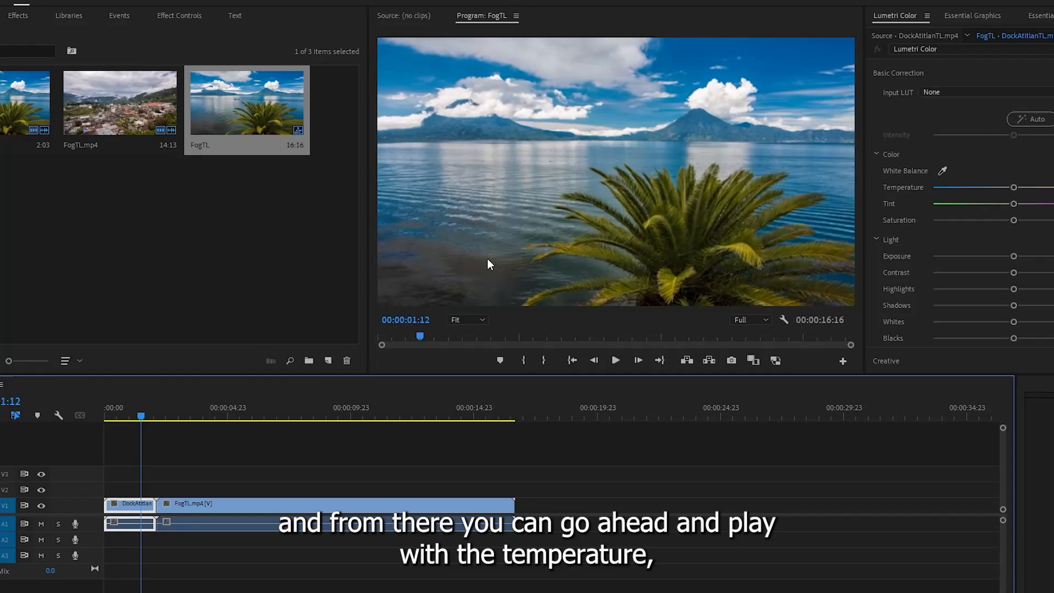
mouse_move(1013, 187)
left_mouse_down()
mouse_move(1044, 189)
mouse_move(1007, 194)
mouse_move(1018, 205)
left_mouse_up()
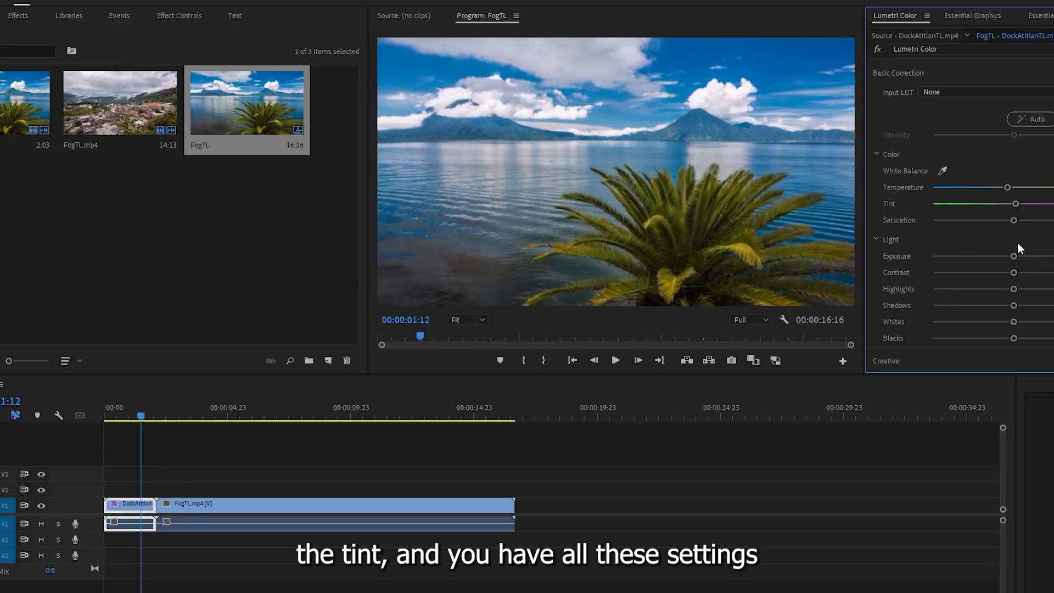
left_click_drag(1013, 255, 1020, 259)
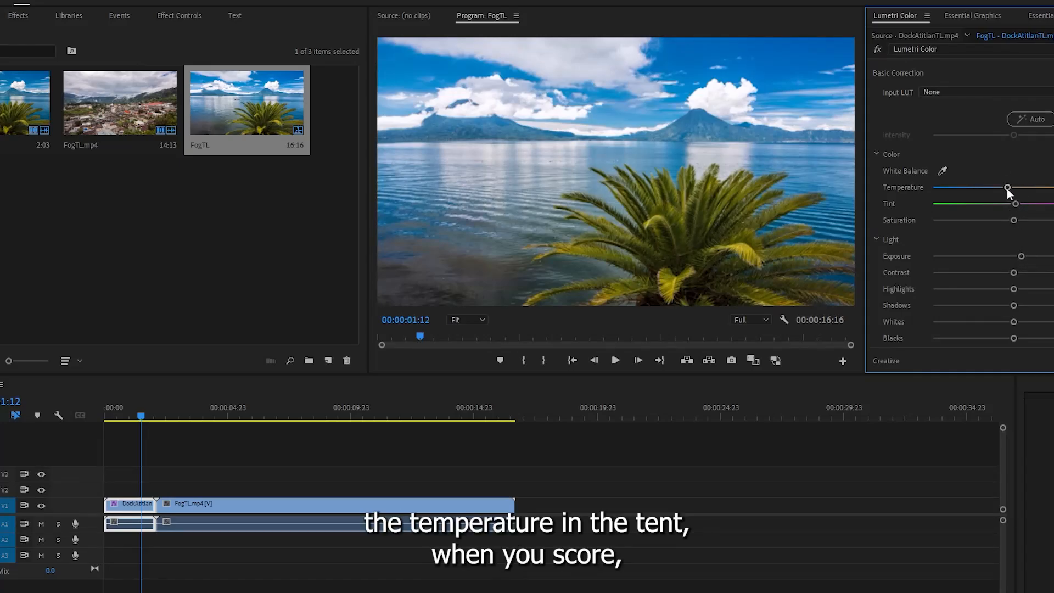
- Try a warm temperature with a green tint, and a cool temperature with a magenta tint, on the lake clip
left_click_drag(1007, 189, 1042, 194)
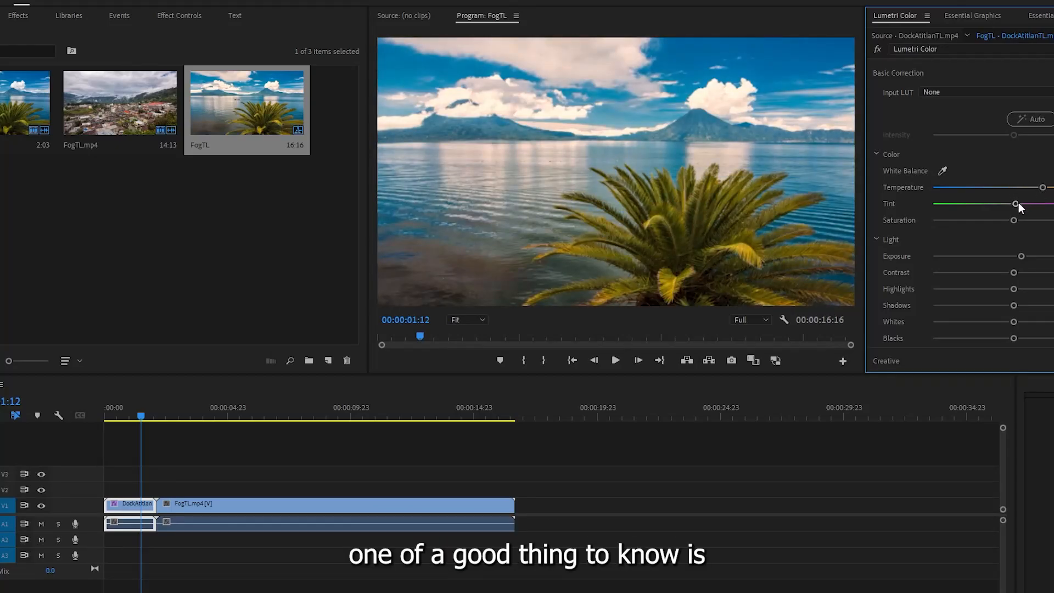
left_click_drag(1018, 203, 993, 201)
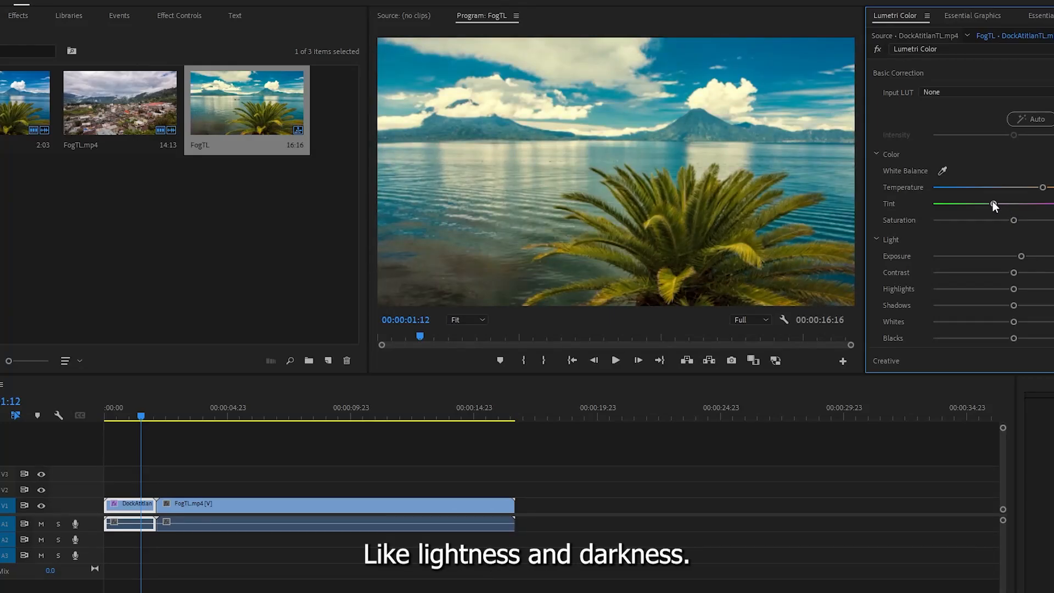
left_click_drag(992, 201, 997, 202)
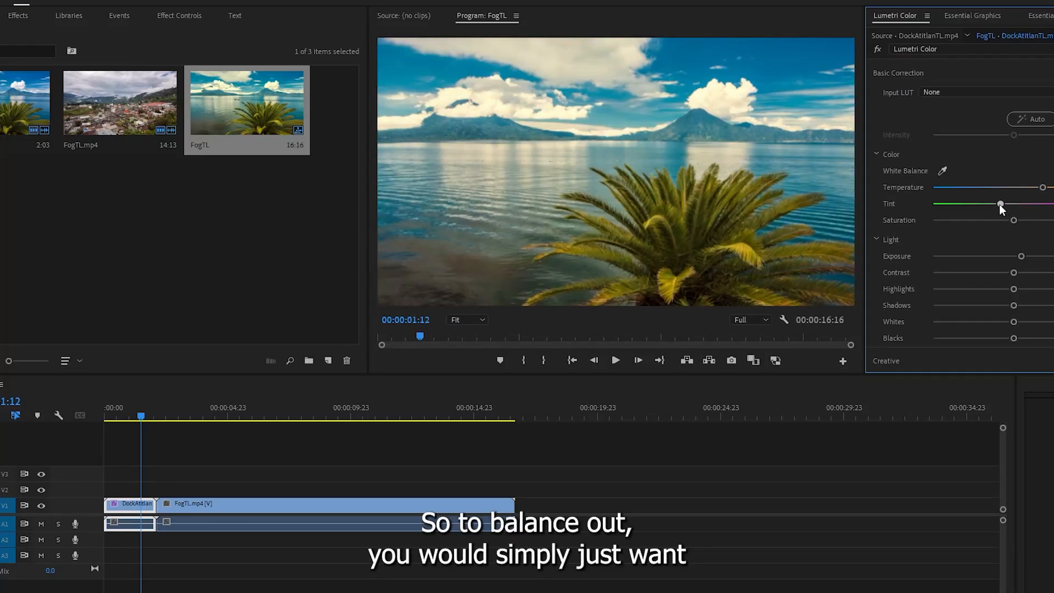
left_click_drag(1042, 187, 1043, 209)
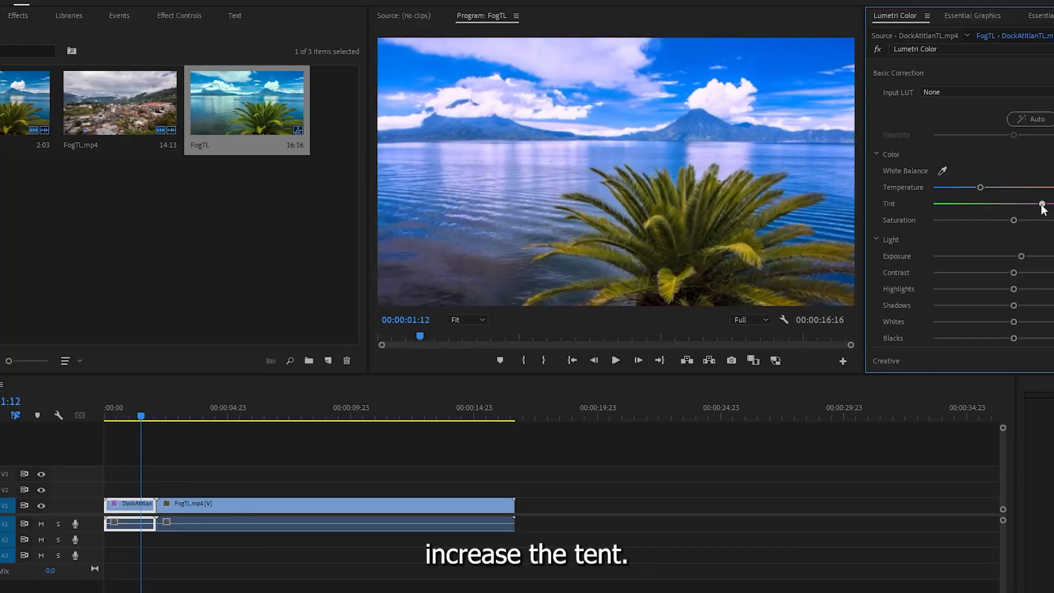
- Bring the lake clip's temperature and tint close to neutral, keep saturation and exposure slightly above centre, and strongly lower the highlights
left_click_drag(1024, 206, 1014, 225)
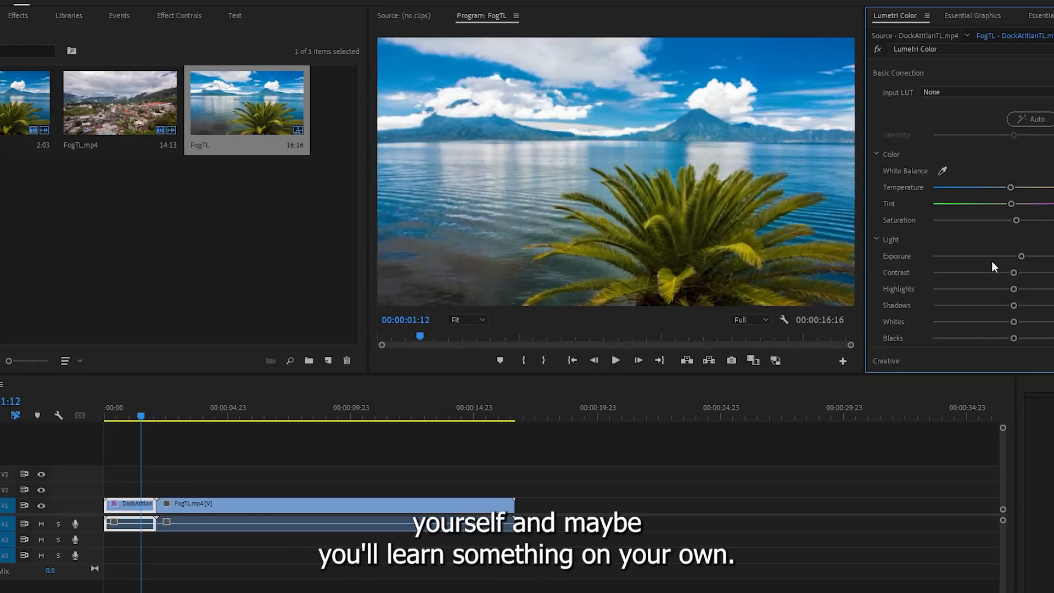
mouse_move(1020, 255)
left_mouse_down()
mouse_move(996, 252)
mouse_move(1029, 261)
mouse_move(1045, 244)
mouse_move(1000, 249)
mouse_move(1017, 248)
mouse_move(1015, 230)
mouse_move(1047, 272)
mouse_move(1019, 268)
left_mouse_up()
scroll(1023, 262, "down", 1)
scroll(1022, 253, "down", 1)
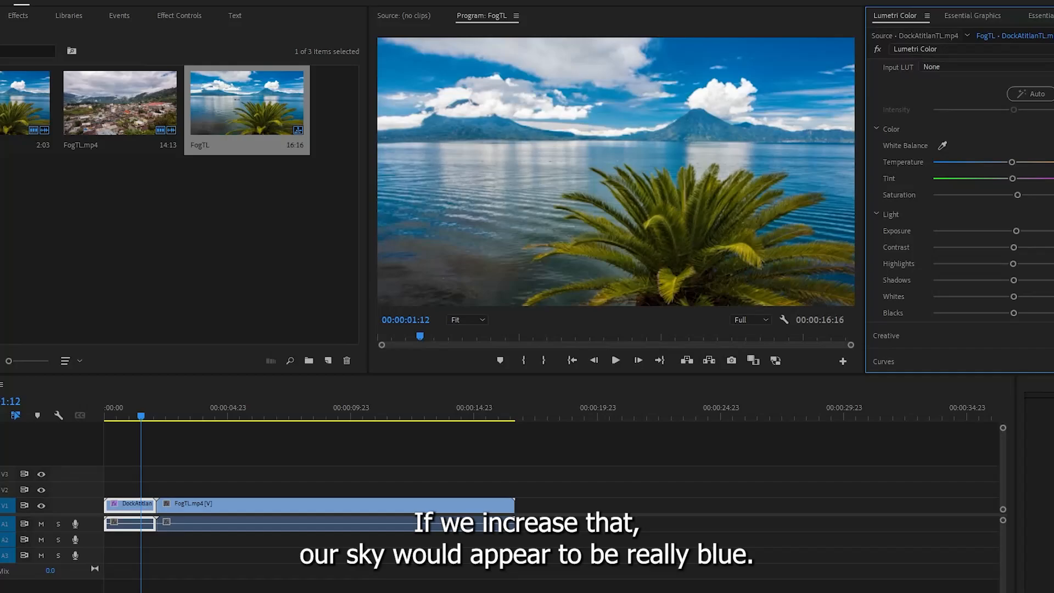
left_click_drag(1013, 264, 949, 267)
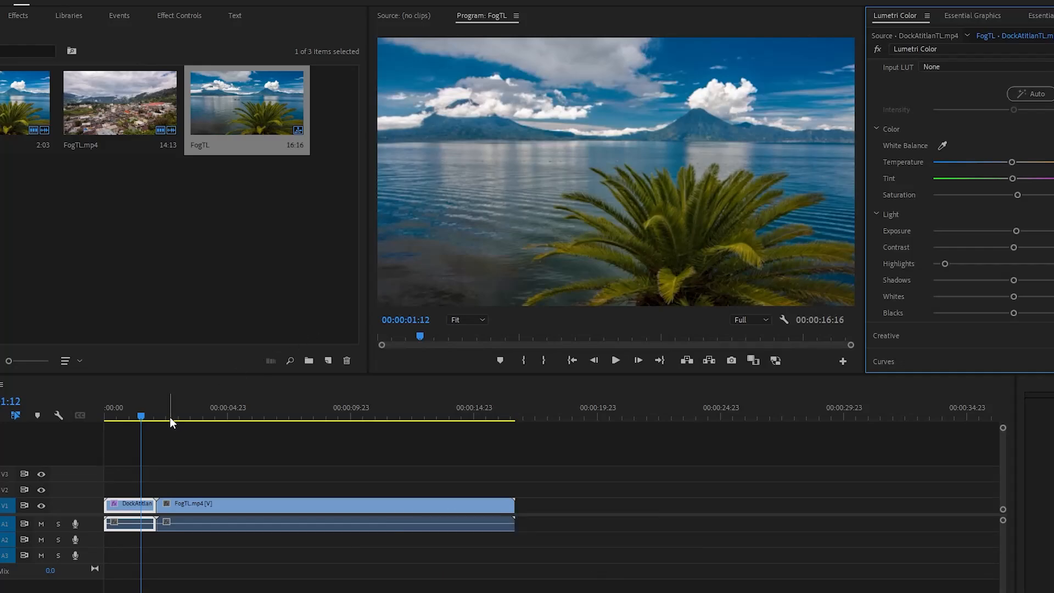
left_click_drag(169, 416, 143, 410)
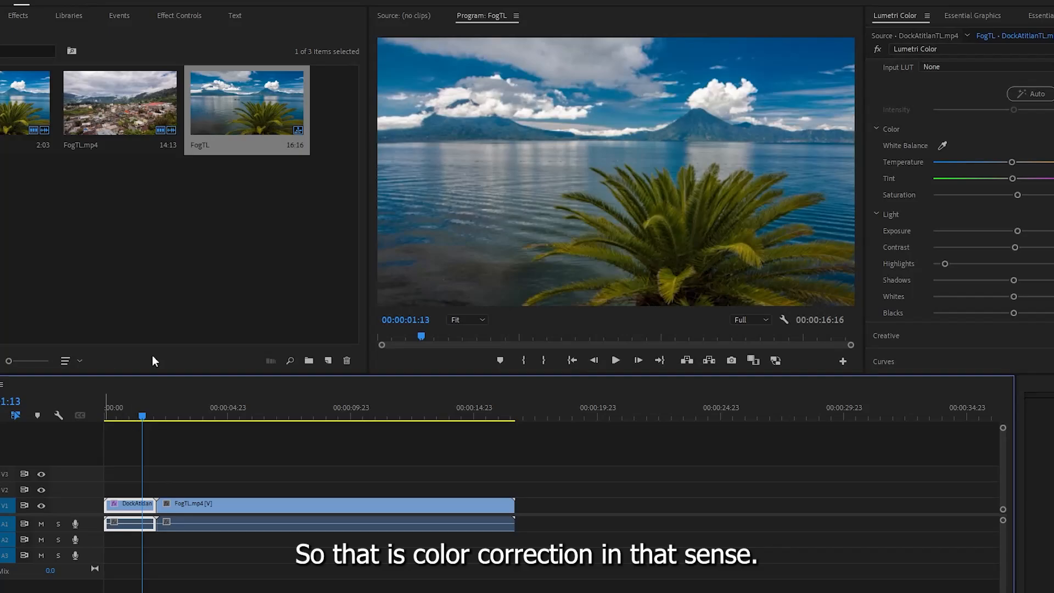
- Raise the Sharpen amount in the lake clip's Creative adjustments moderately above its centre value
scroll(969, 277, "down", 1)
scroll(967, 278, "up", 2)
left_click(936, 72)
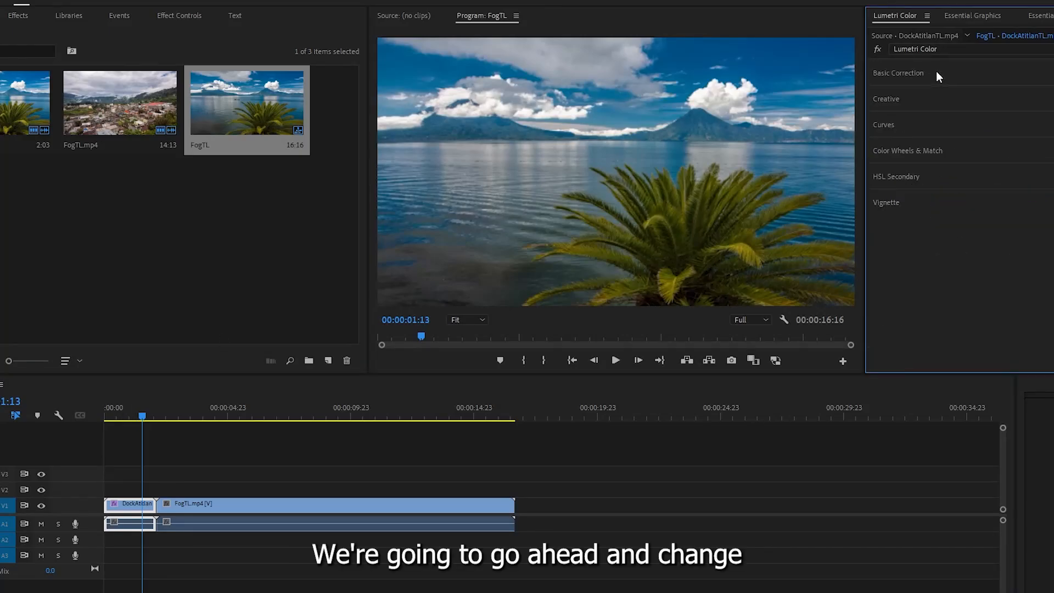
left_click(900, 101)
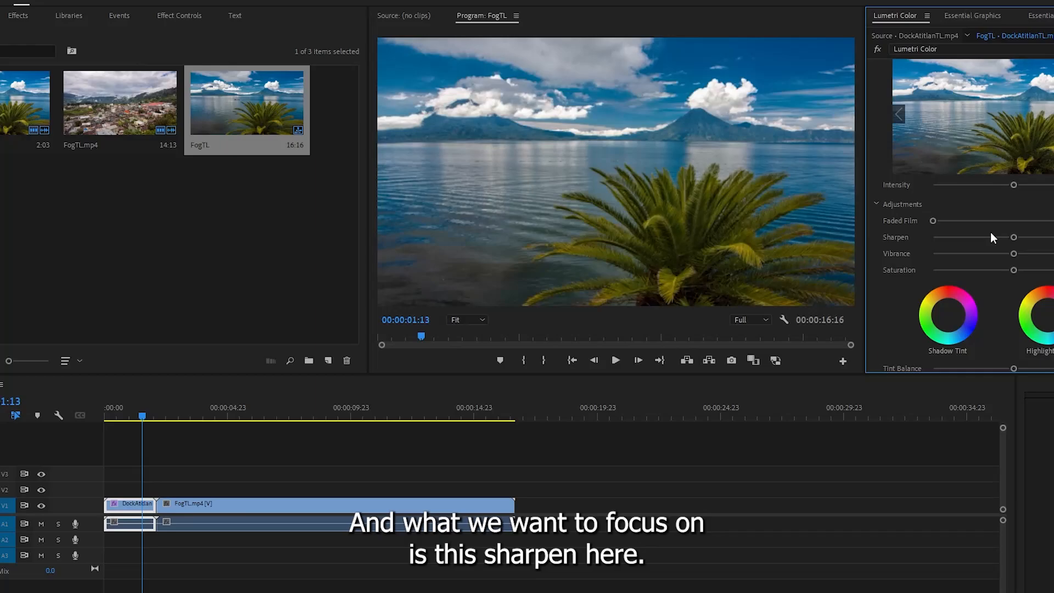
scroll(1015, 234, "down", 1)
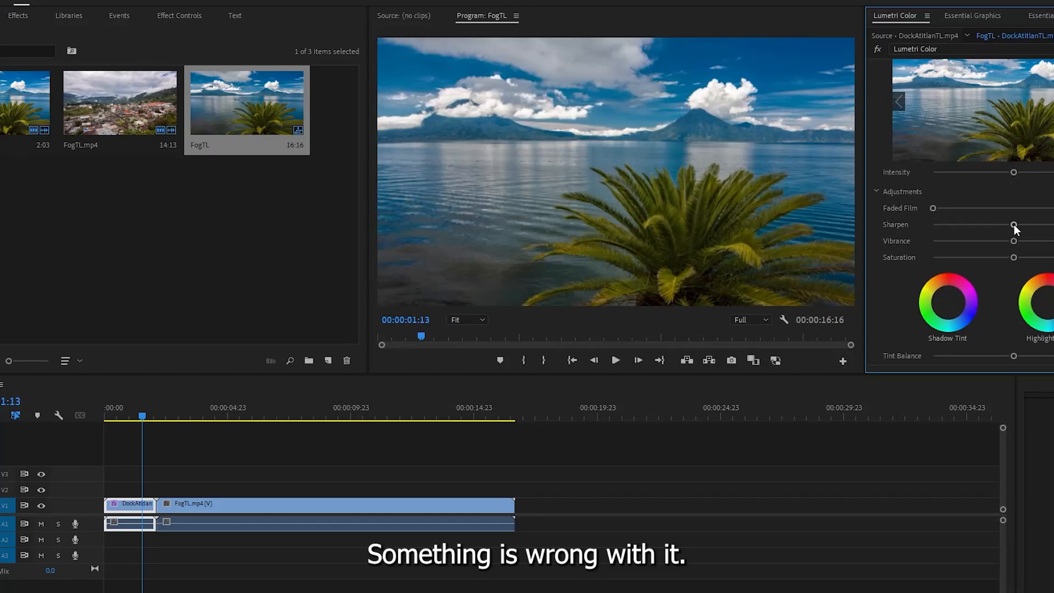
left_click_drag(1013, 225, 1053, 225)
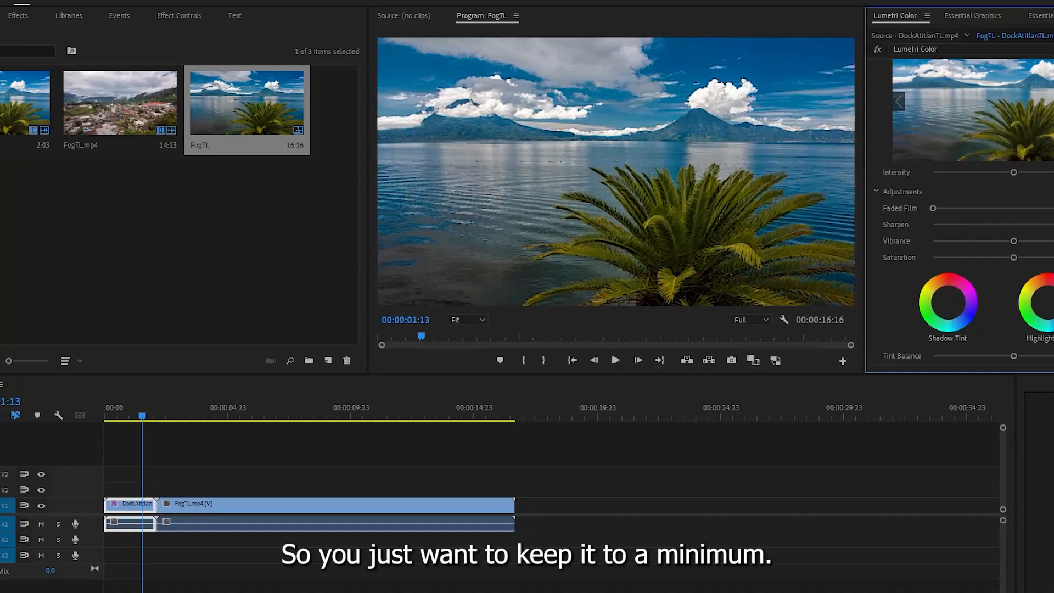
left_click_drag(1051, 225, 1039, 226)
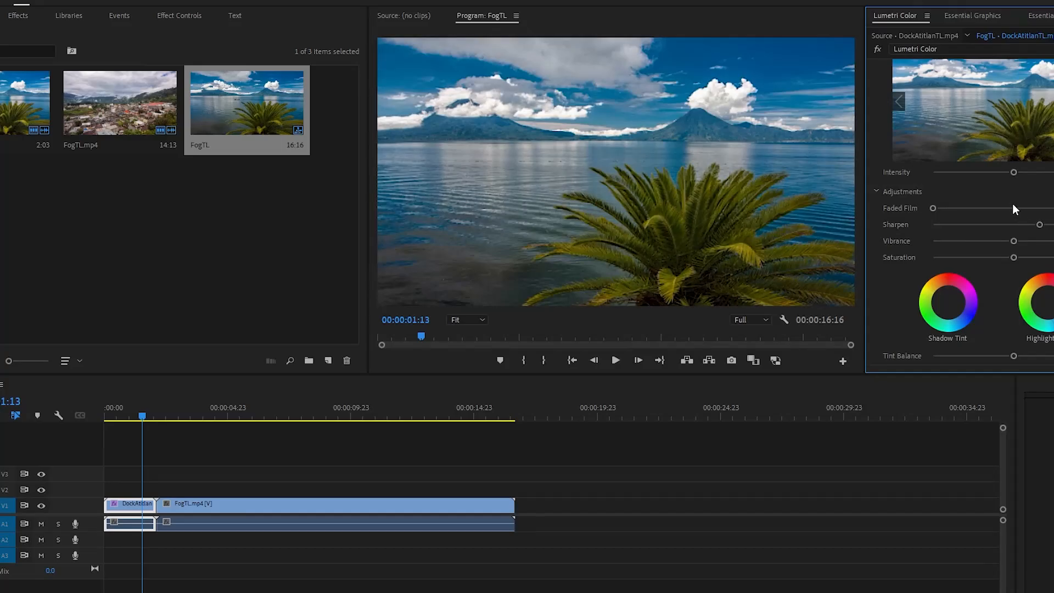
- Apply the Fuji ETERNA 250D Fuji 3510 (by Adobe) creative look to the lake clip and view it near the sequence start
scroll(1022, 172, "up", 3)
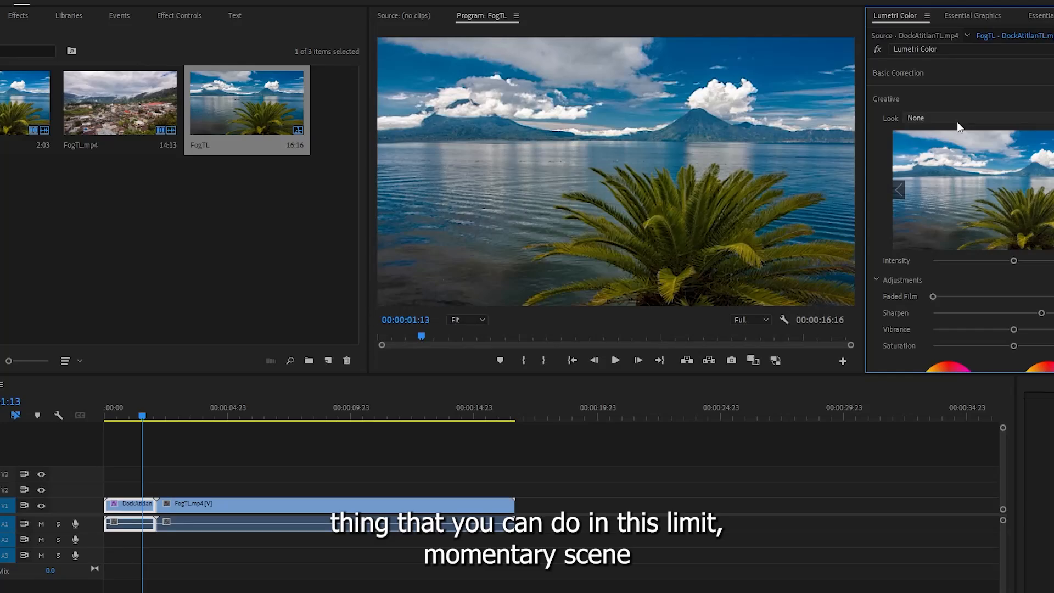
left_click(956, 120)
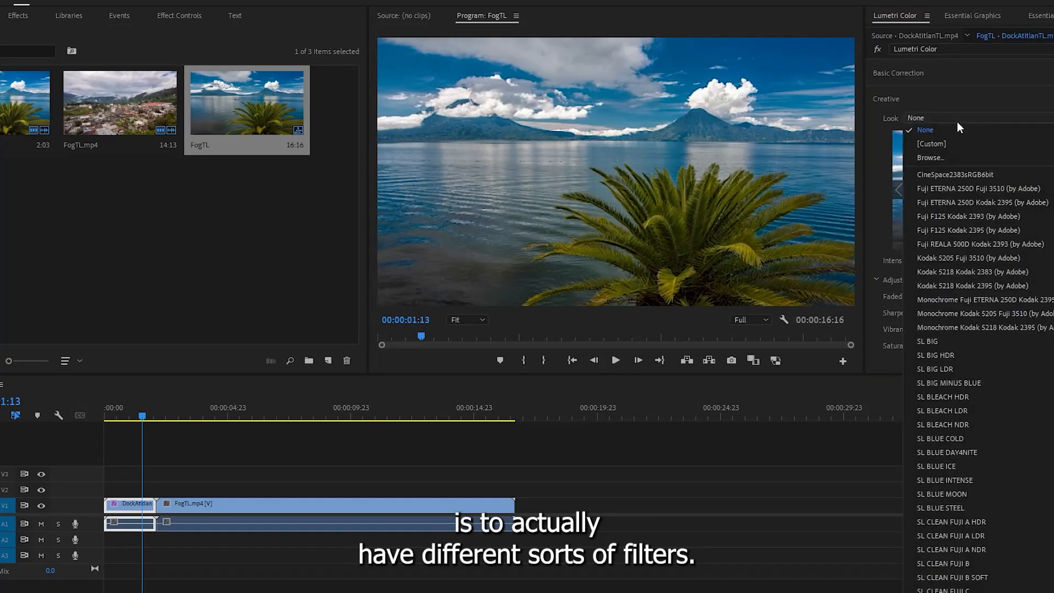
left_click(952, 185)
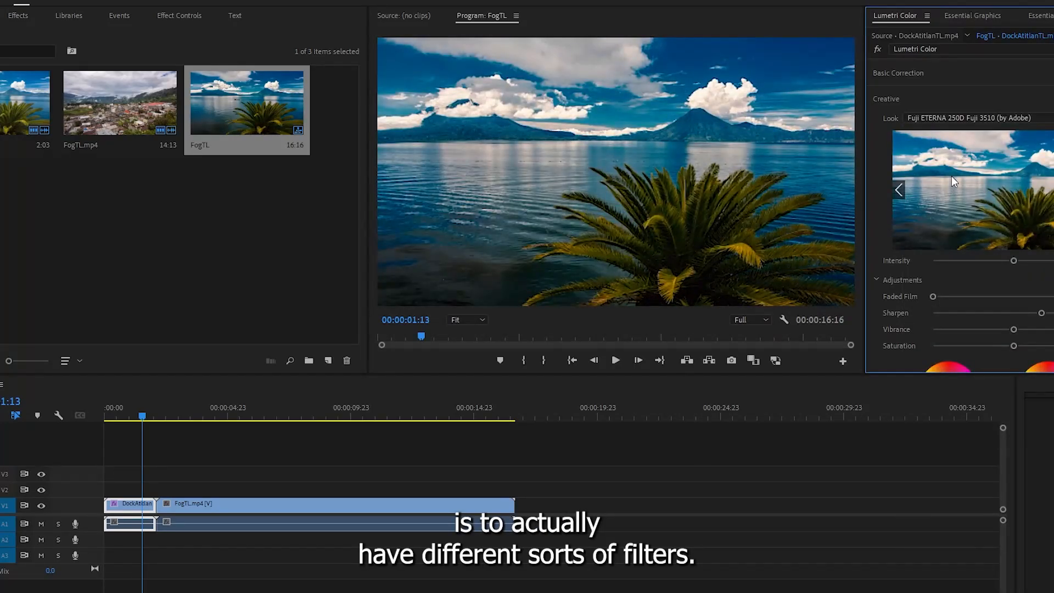
key("Down")
key("Up")
key("Right")
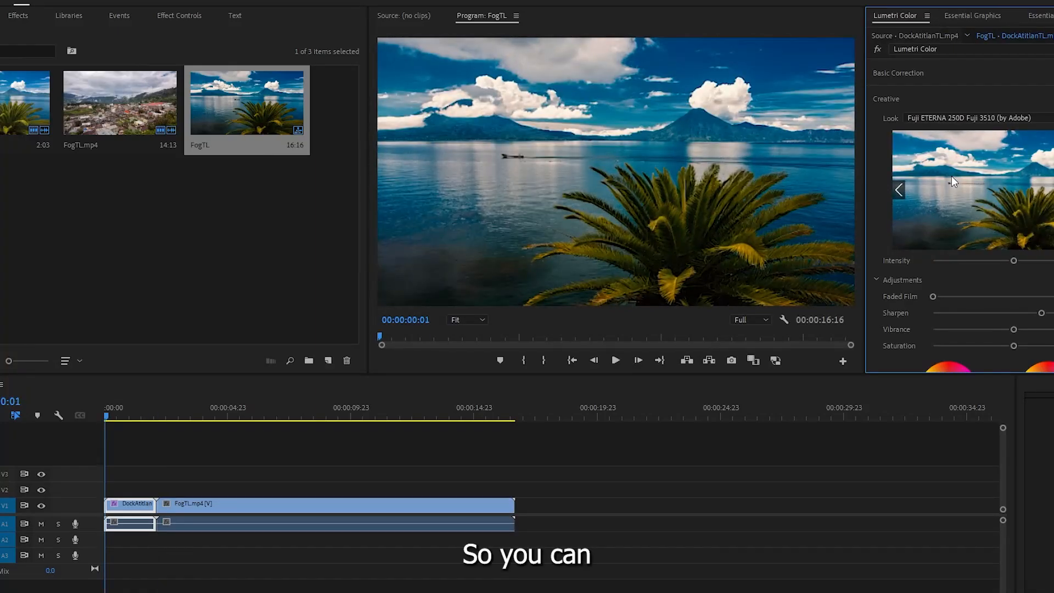
- Browse the creative looks and try Fuji F125 Kodak 2395 (by Adobe) on the lake clip
left_click(1053, 189)
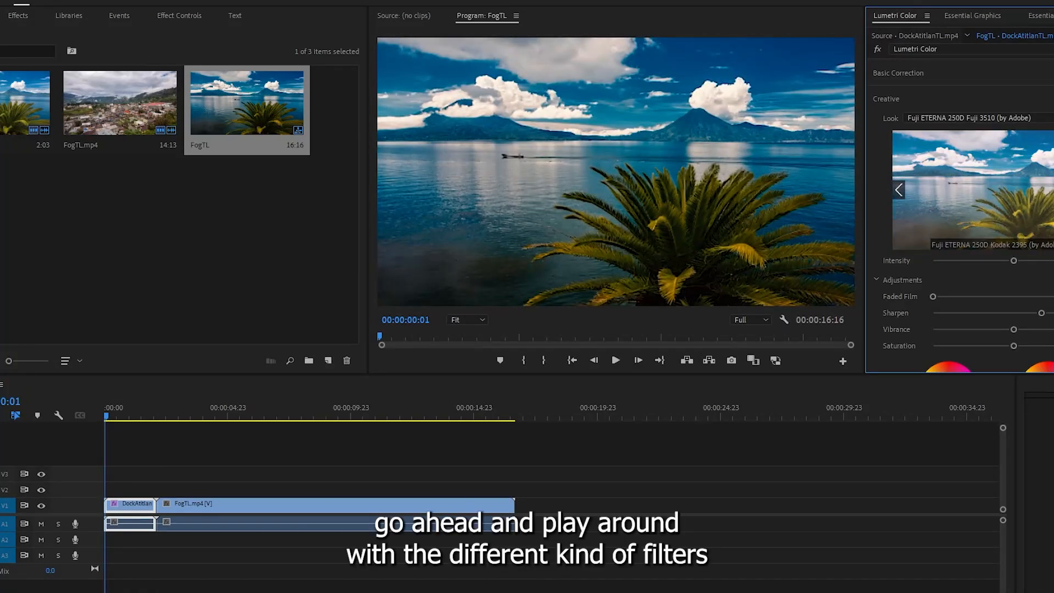
left_click(1053, 189)
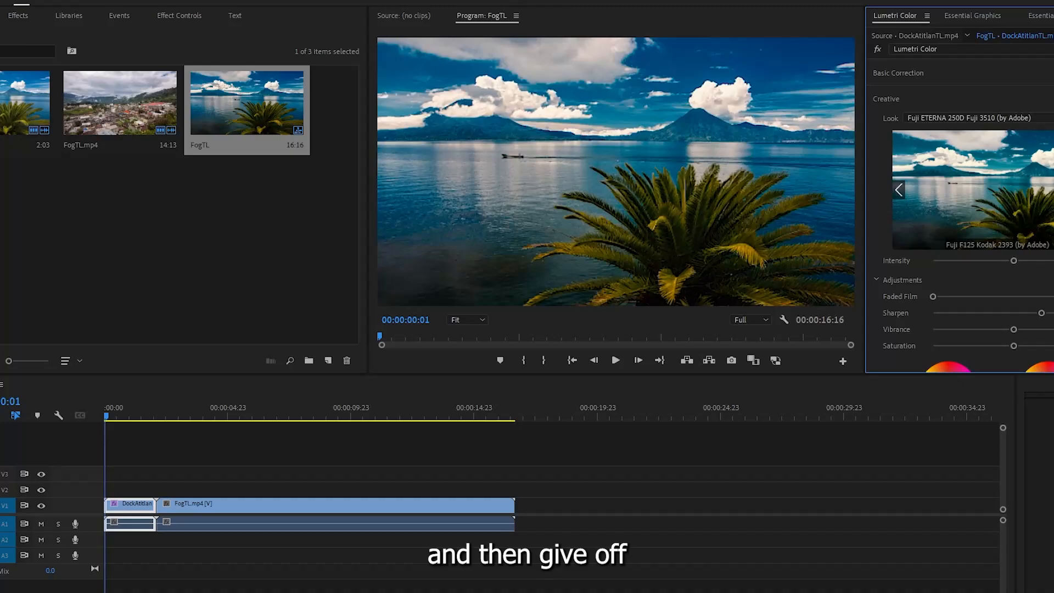
left_click(1053, 189)
left_click(1051, 211)
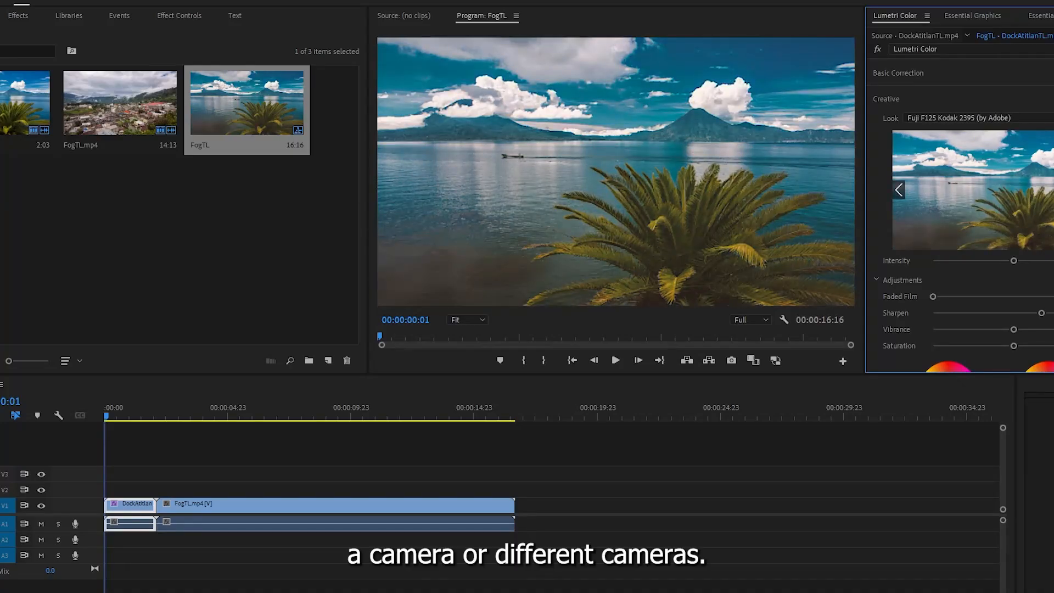
- Try the Kodak 5205 Fuji 3510 and the Monochrome Fuji ETERNA 250D Kodak 2395 creative looks on the lake clip
left_click(1053, 189)
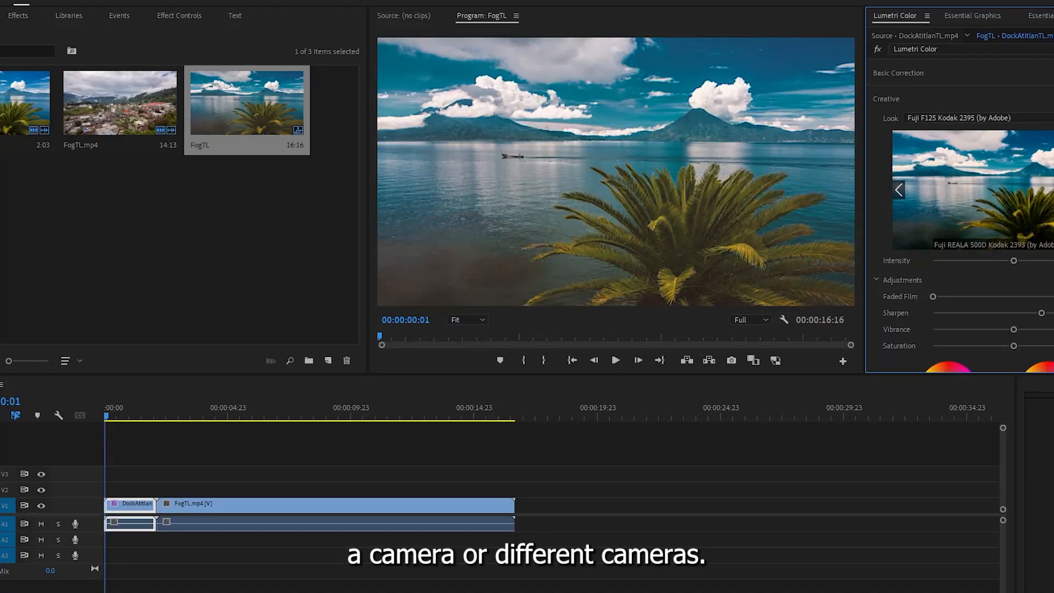
left_click(1053, 189)
left_click(1048, 206)
left_click(1053, 189)
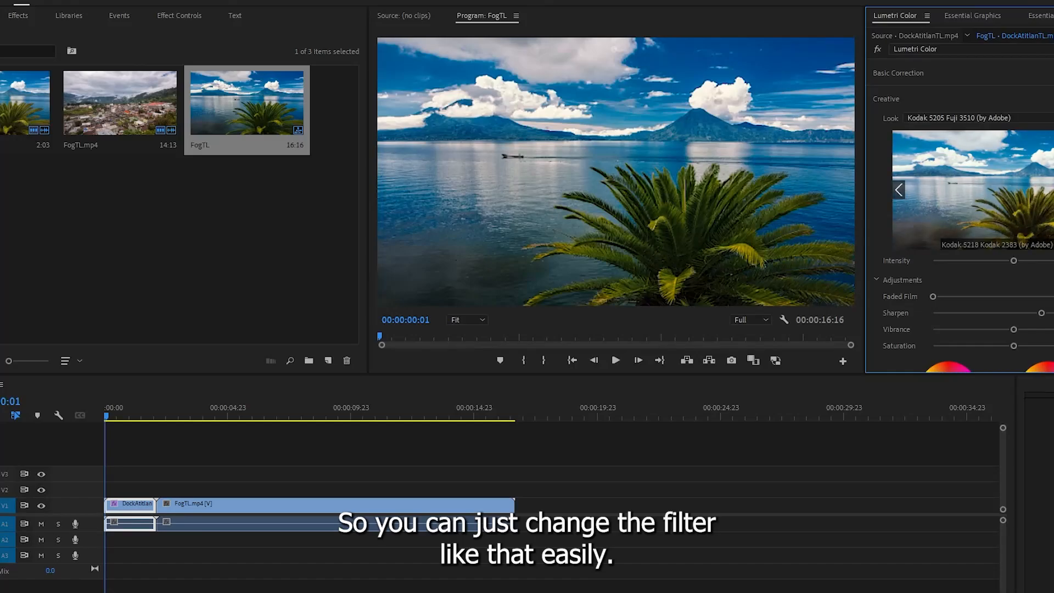
left_click(1053, 189)
left_click(1053, 190)
left_click(1047, 203)
- Apply the Kodak 5218 Kodak 2395 (by Adobe) creative look to the lake clip and view the uncorrected FogTL.mp4 clip for comparison
left_click(898, 192)
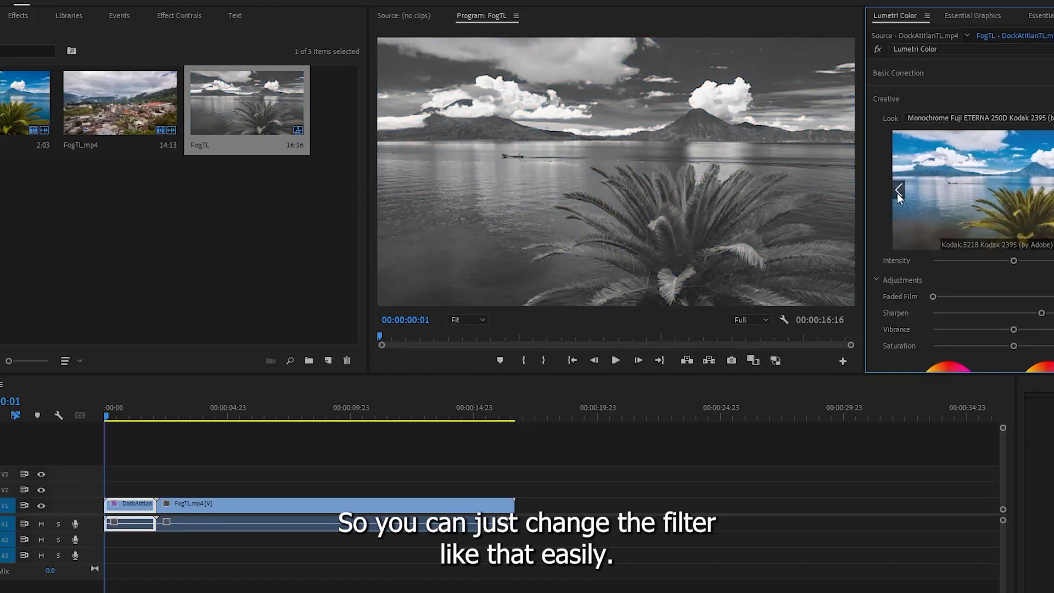
left_click(1034, 189)
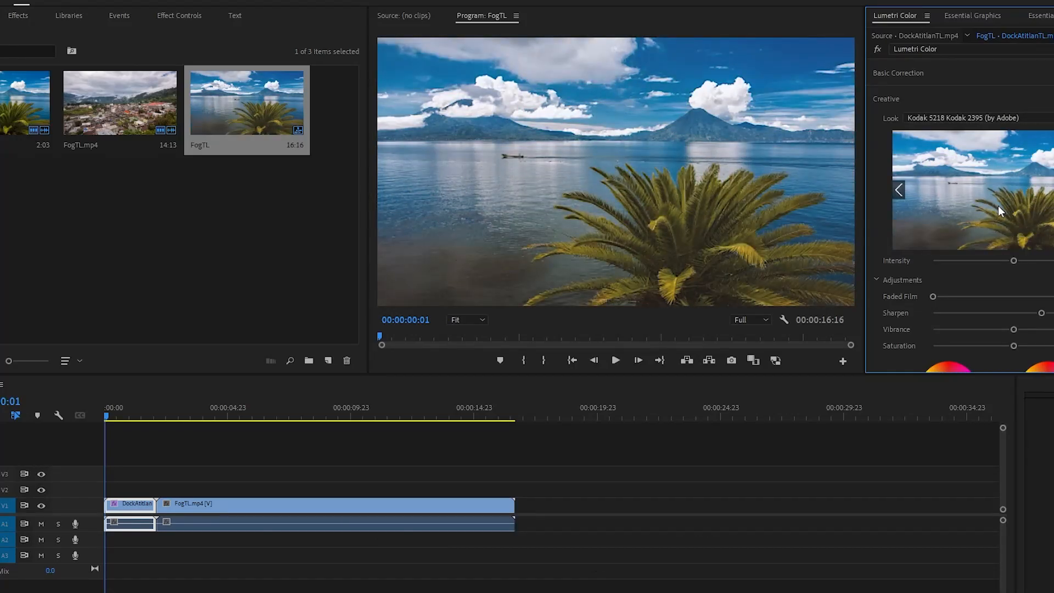
left_click(172, 409)
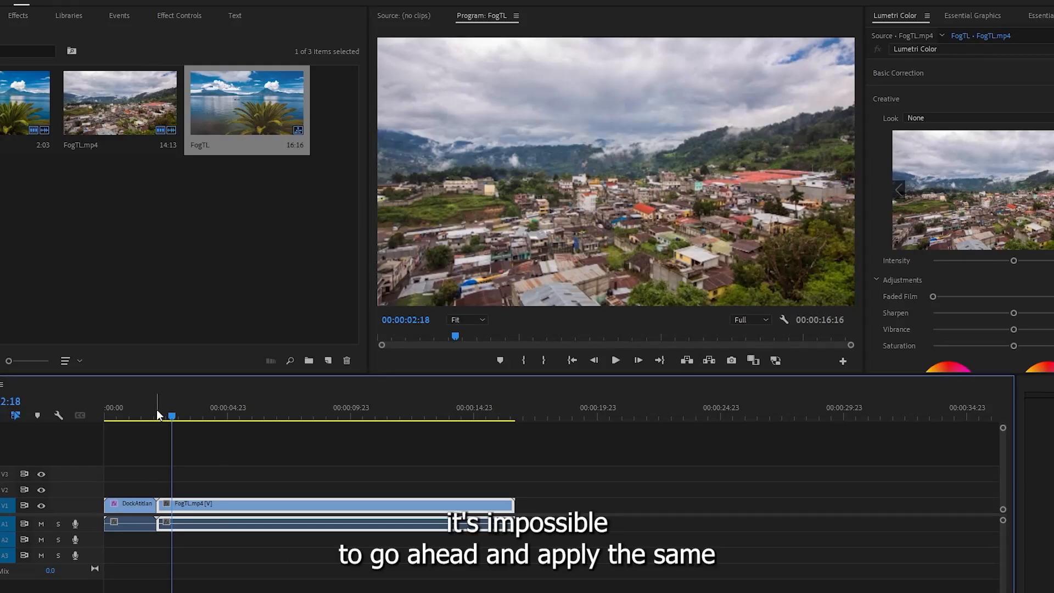
left_click_drag(156, 409, 183, 423)
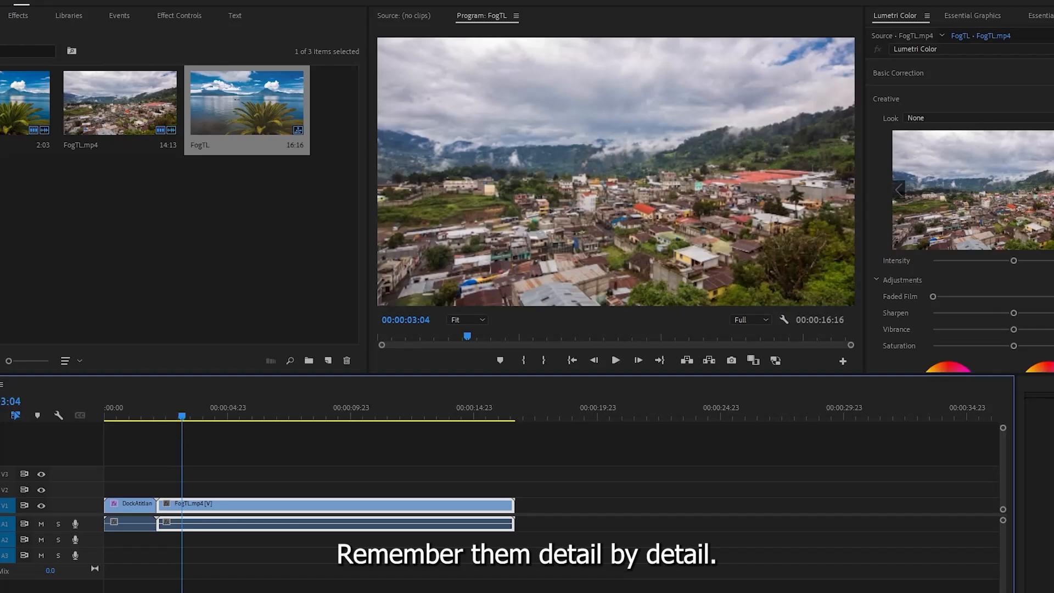
- Copy the Lumetri Color effect from the DockAtitlanTL.mp4 clip's effect settings
left_click(146, 416)
left_click(131, 503)
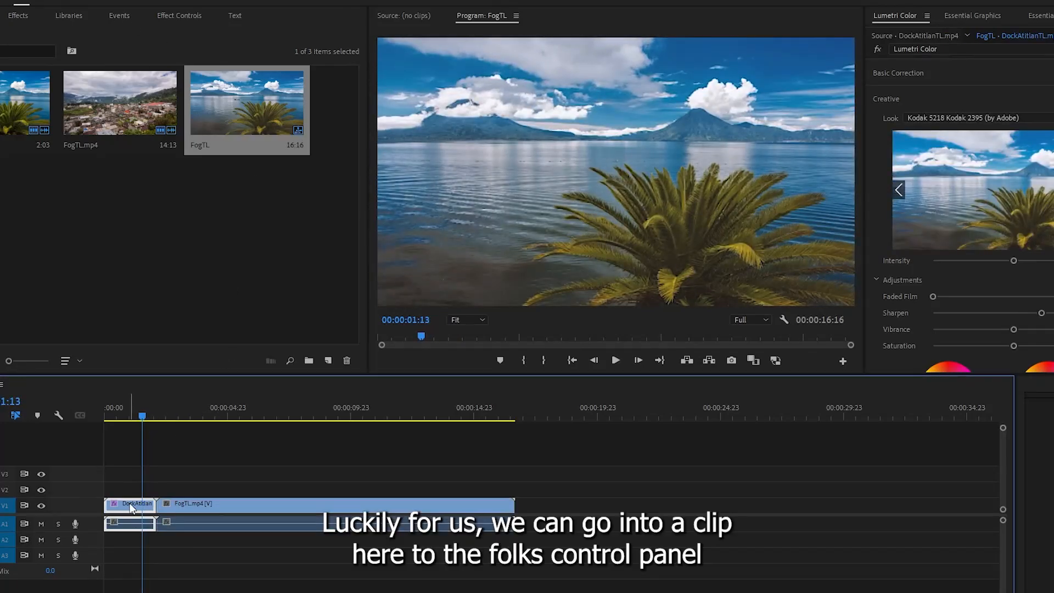
left_click(180, 16)
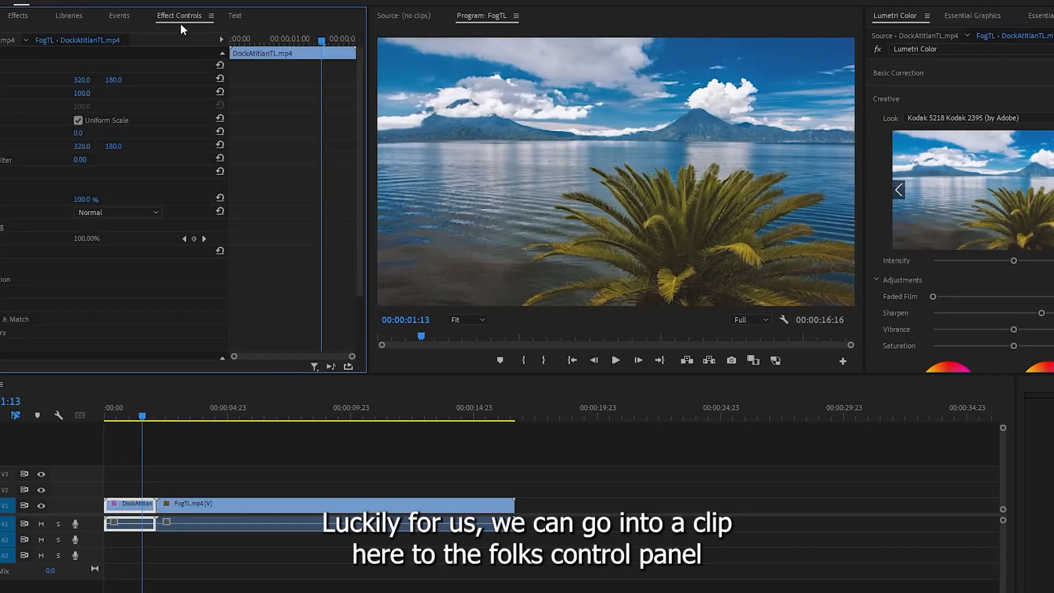
scroll(136, 263, "down", 2)
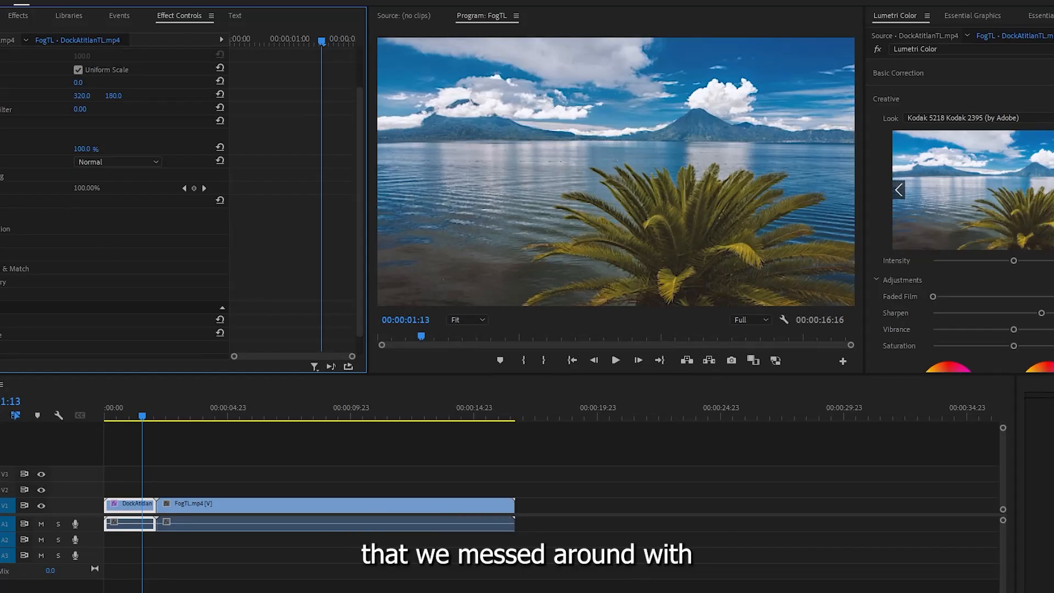
right_click(5, 201)
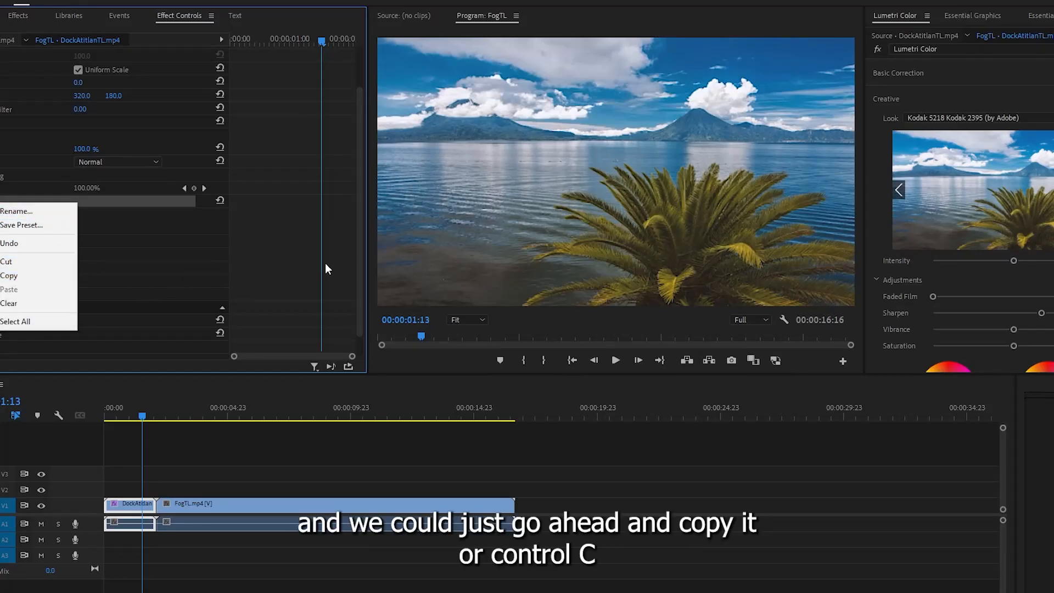
left_click(136, 228)
left_click(5, 200)
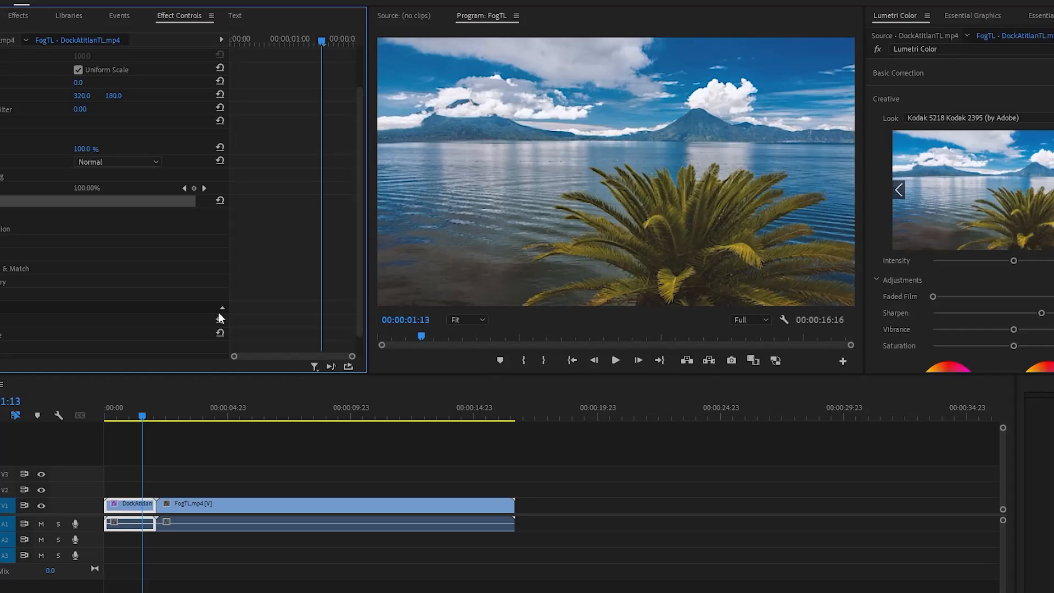
- Paste the copied Lumetri Color effect onto the FogTL.mp4 clip
left_click(222, 415)
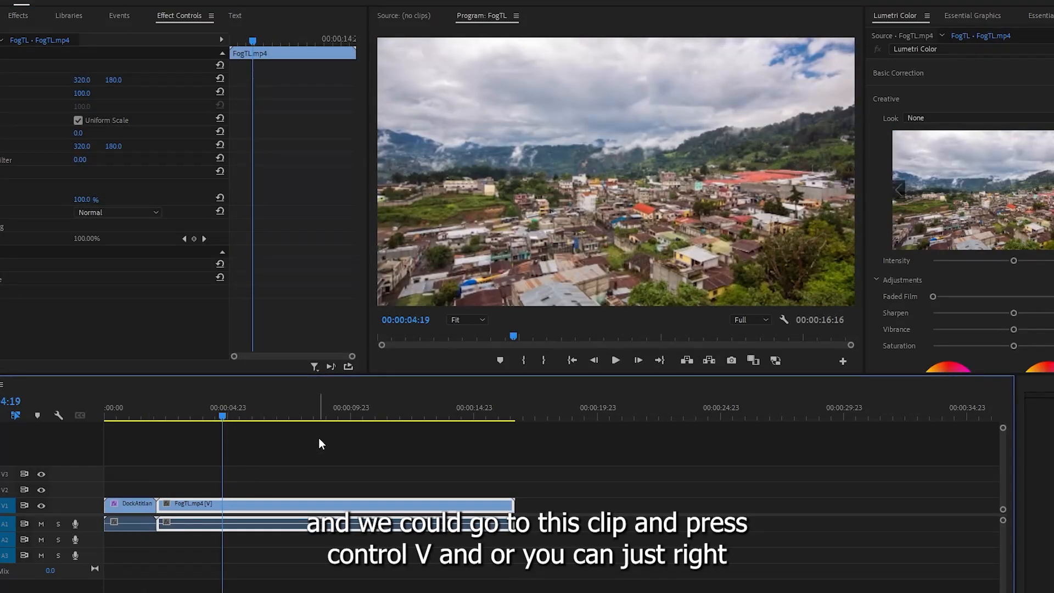
key("ctrl+v")
right_click(72, 357)
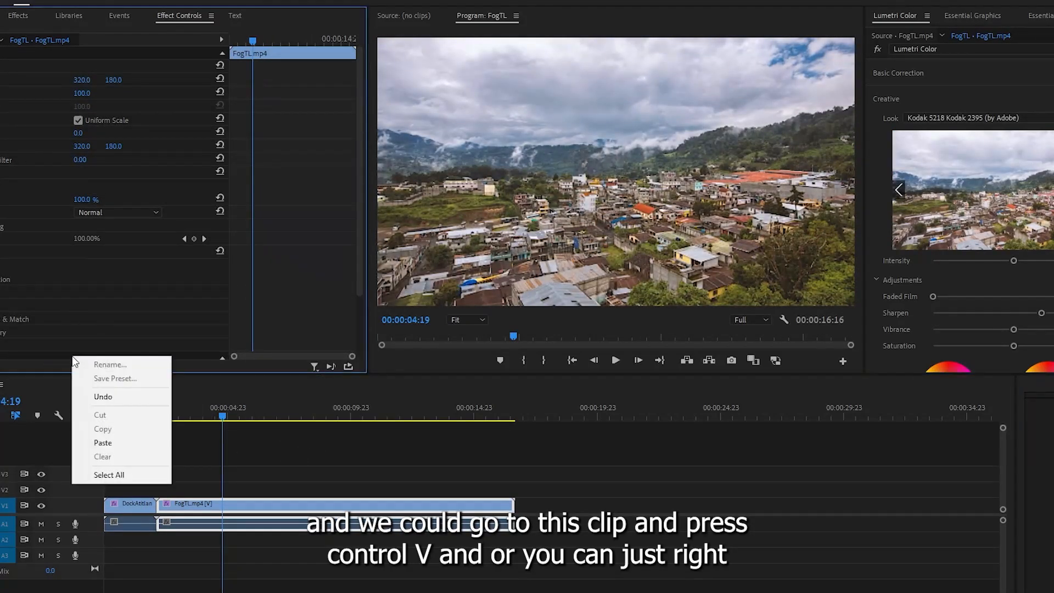
left_click(197, 357)
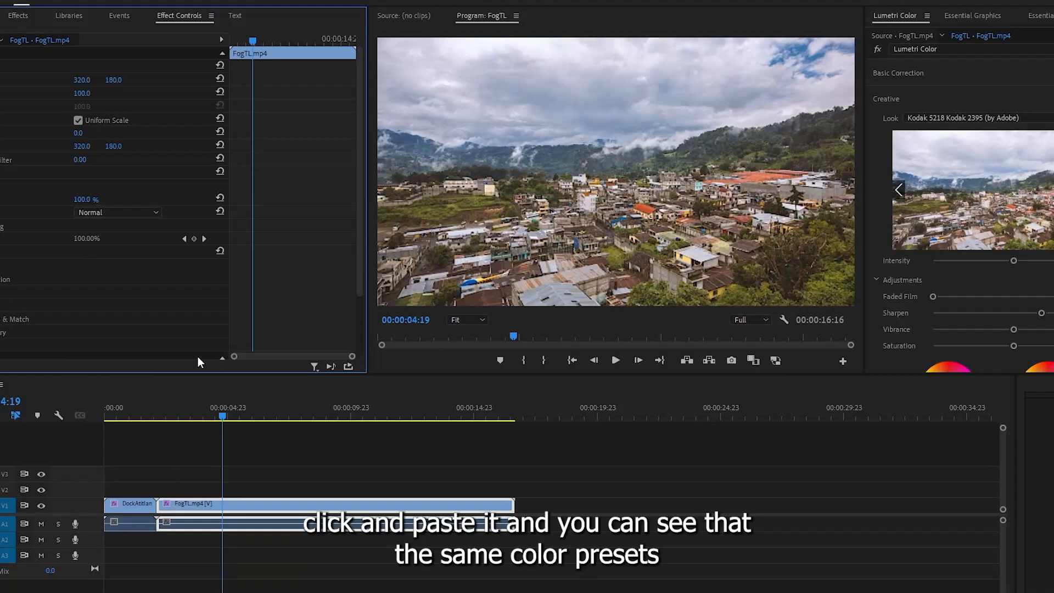
- Review frames of the town and lake clips to compare their shared colour correction
left_click(126, 413)
left_click(188, 417)
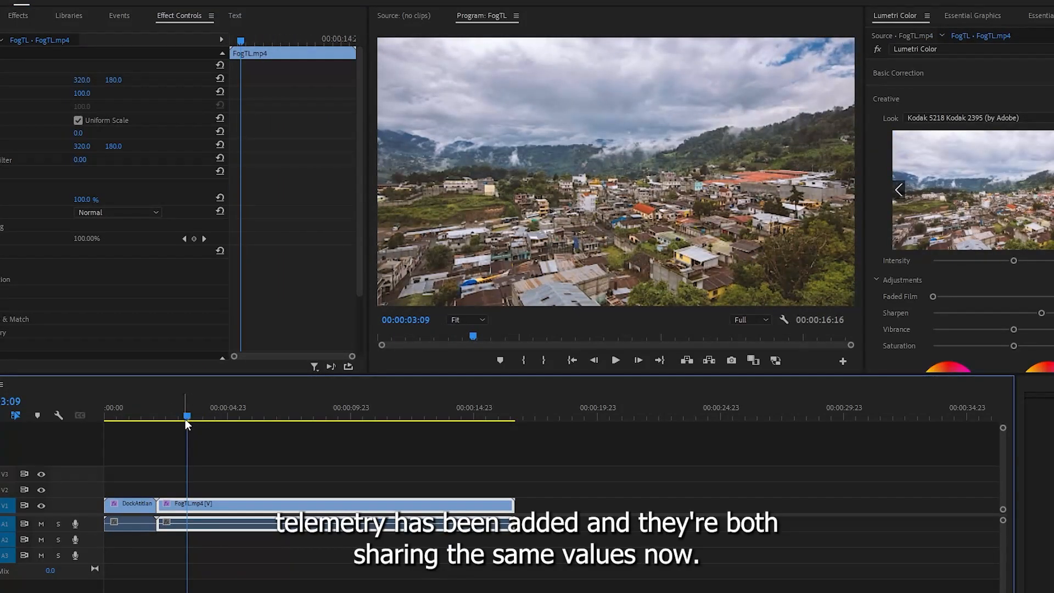
left_click_drag(165, 417, 131, 407)
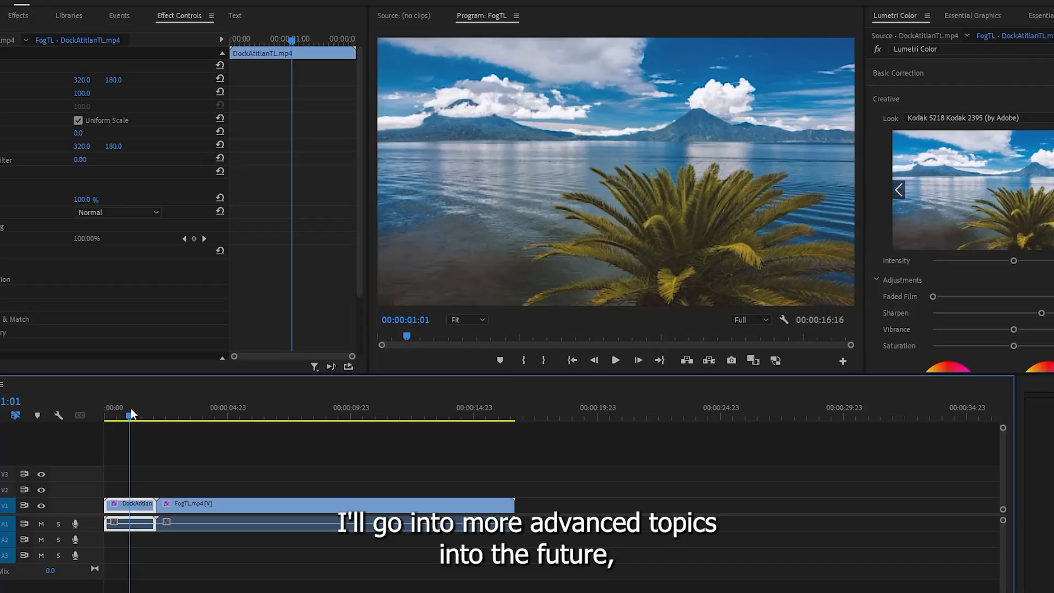